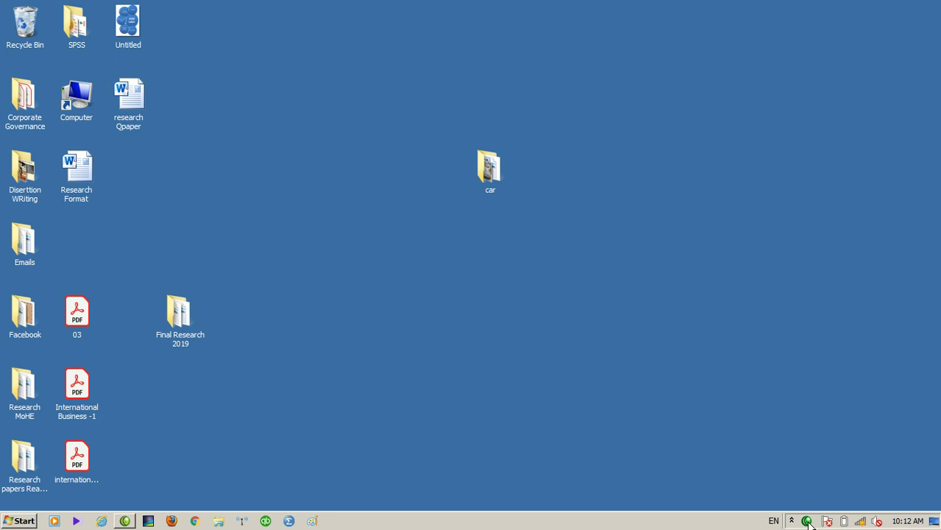
Open the E: drive from the Computer window
click(807, 521)
double_click(83, 116)
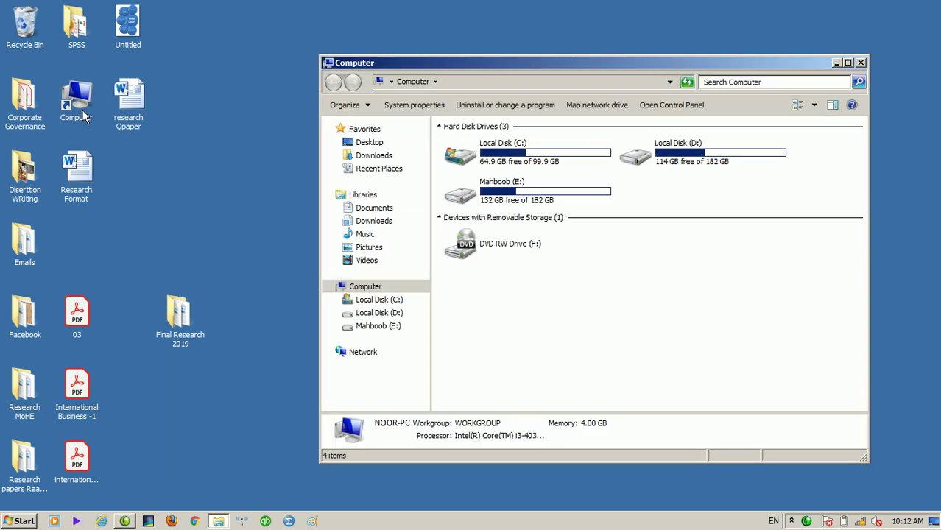
double_click(568, 193)
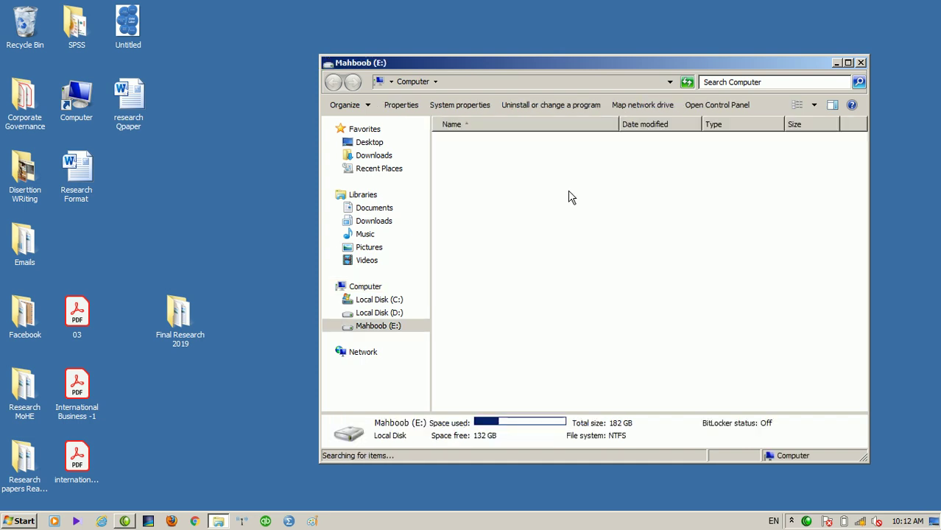
Go into Notes > Quickbooks 2015 and open the Install Notes text file in Notepad
click(567, 190)
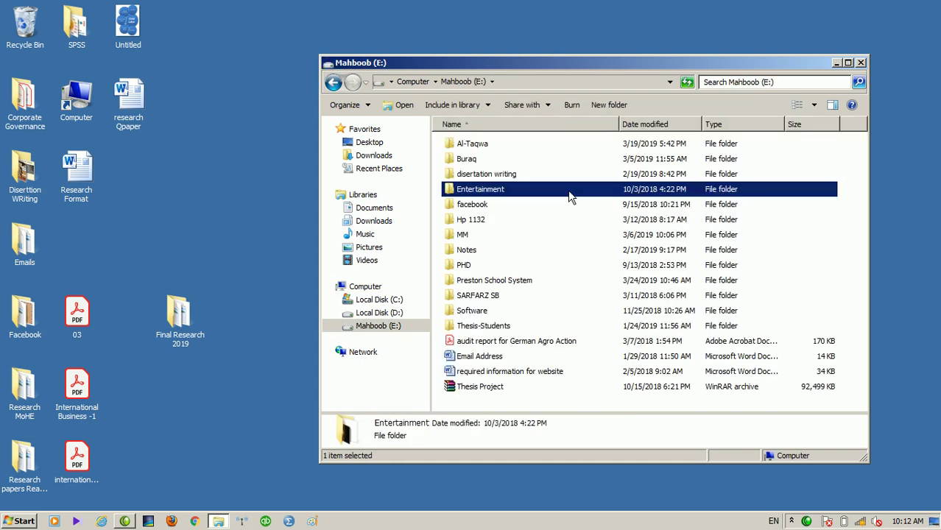
key(Down)
key(Down)
key(Down)
key(Down)
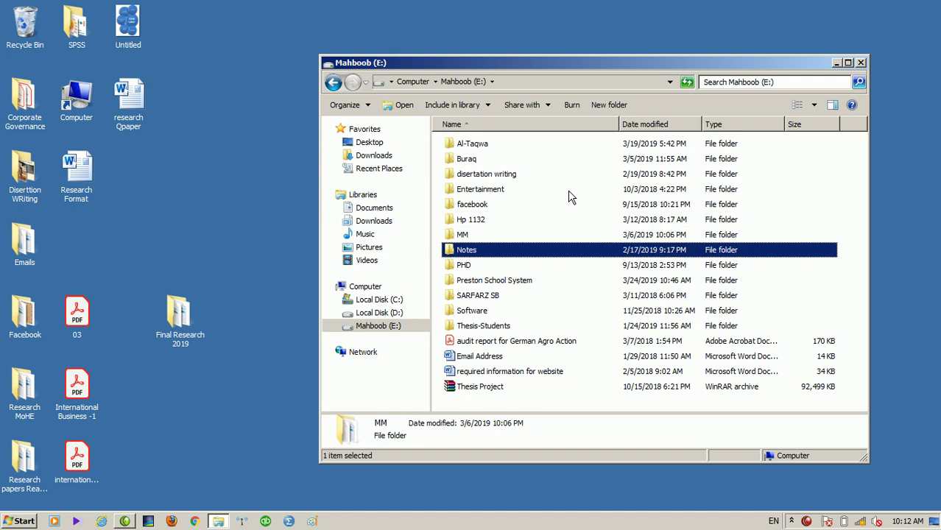
key(Down)
key(Down)
key(Down)
key(Down)
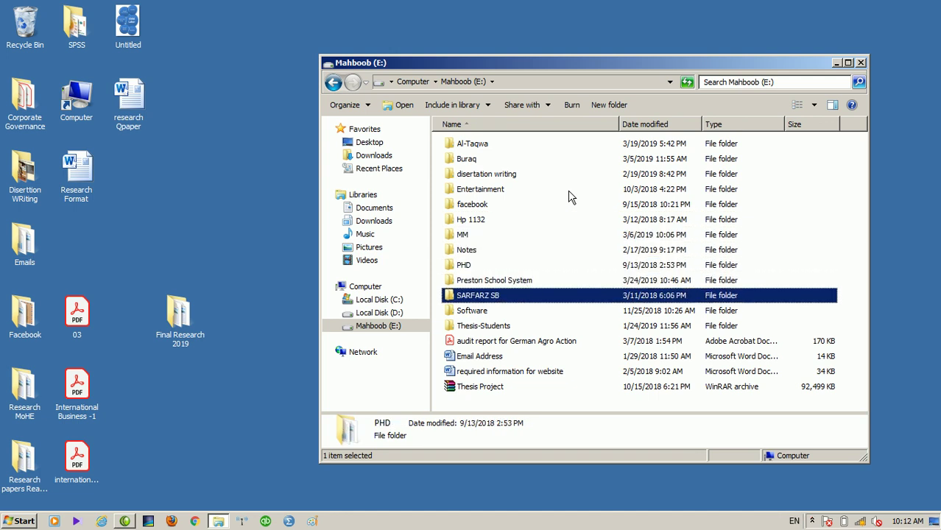
key(Up)
key(Up)
key(Up)
key(Up)
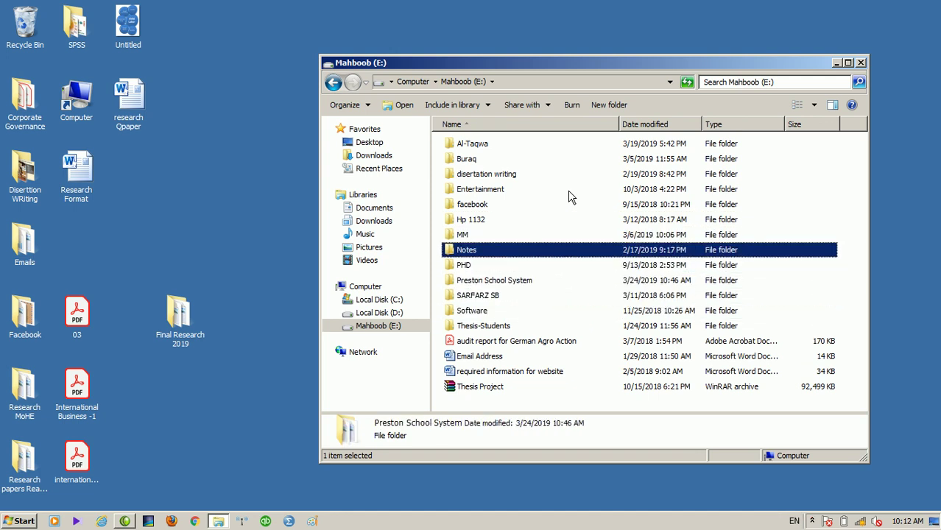
key(Return)
key(Down)
key(Down)
key(Down)
key(Down)
key(Down)
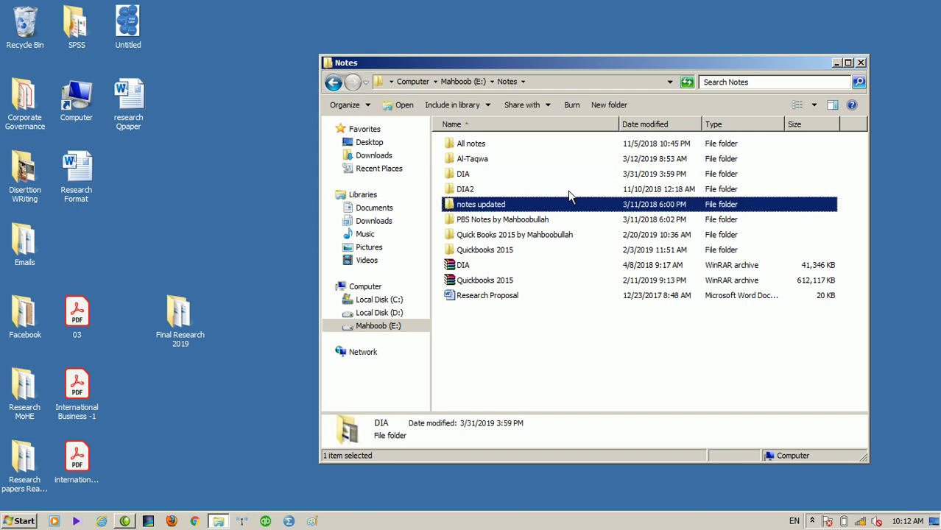
key(Down)
key(Down)
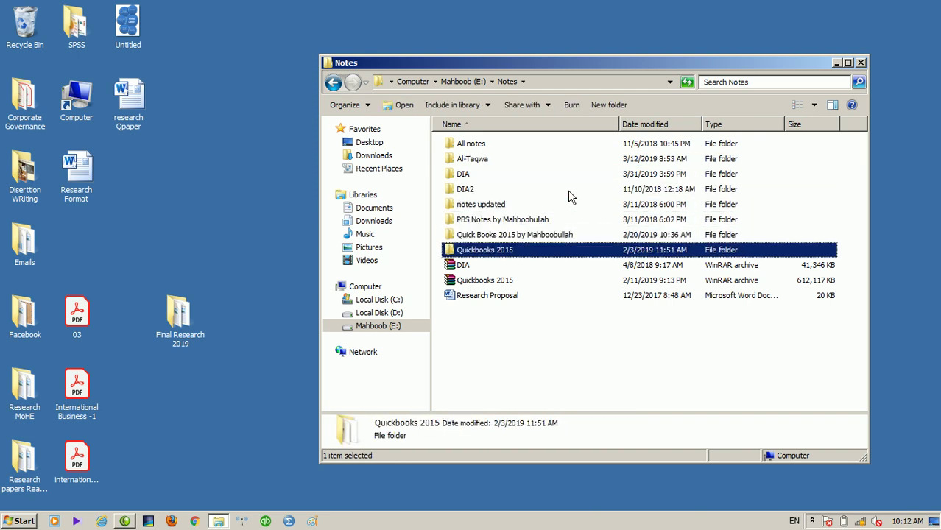
key(Return)
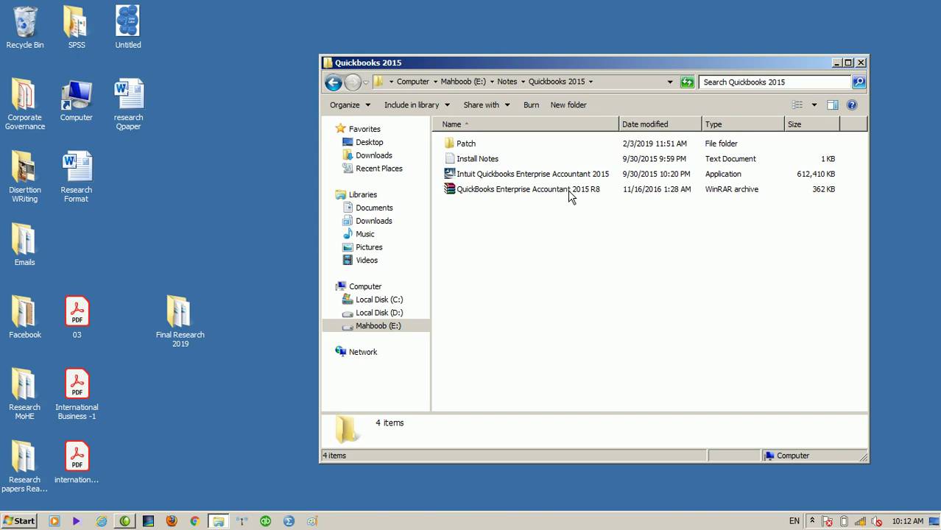
double_click(479, 159)
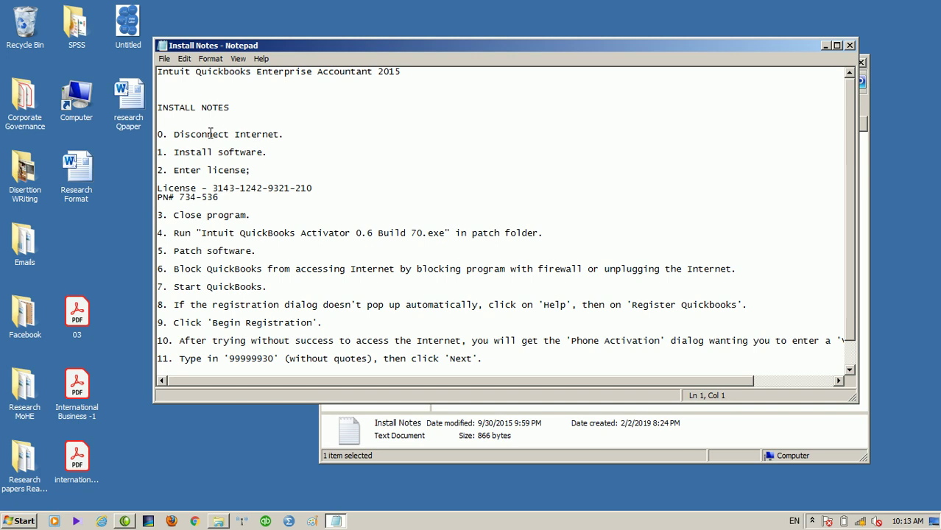
click(175, 140)
key(Down)
key(Down)
key(Down)
key(Down)
key(Down)
key(Down)
key(Down)
key(Down)
key(Down)
key(Down)
key(Down)
click(824, 46)
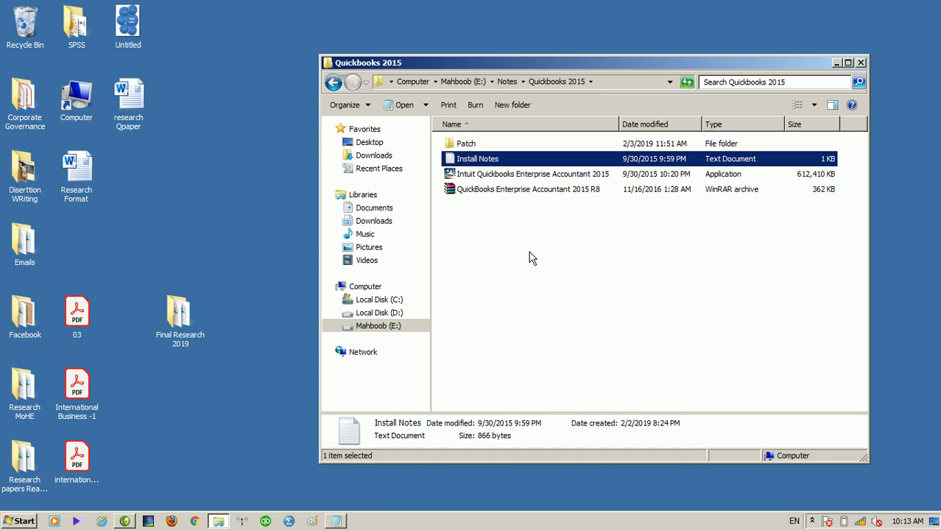
Open the Patch folder and widen its Name column
double_click(477, 146)
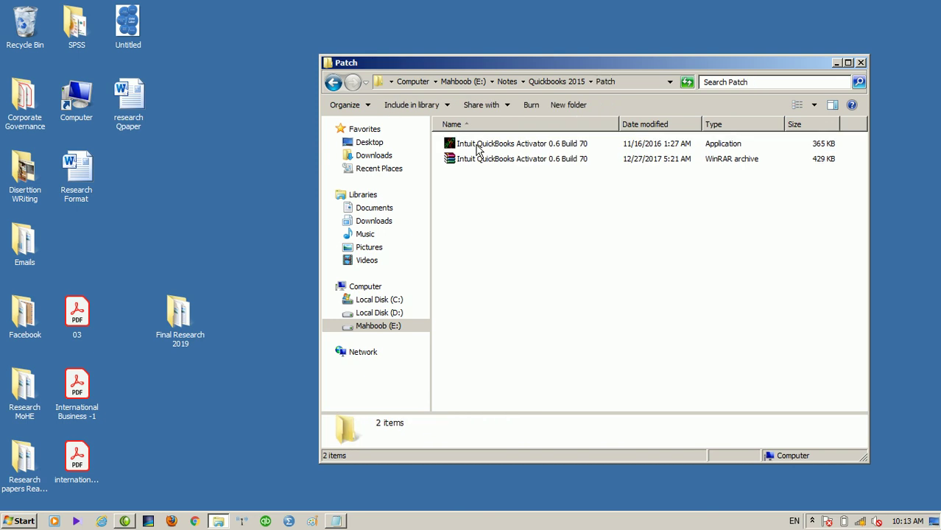
drag(615, 124, 669, 123)
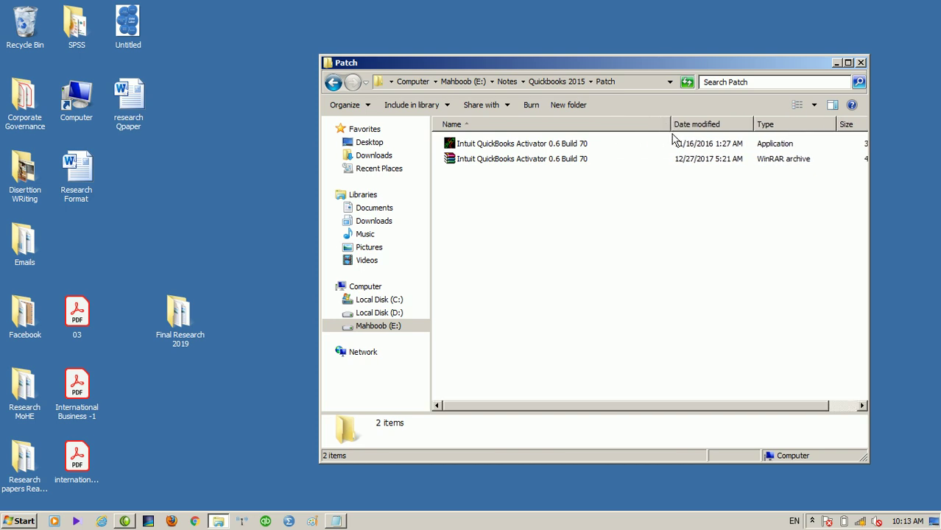
Launch the QuickBooks Activator 0.6 Build 70, generate a serial, and start patching with GO!
double_click(539, 147)
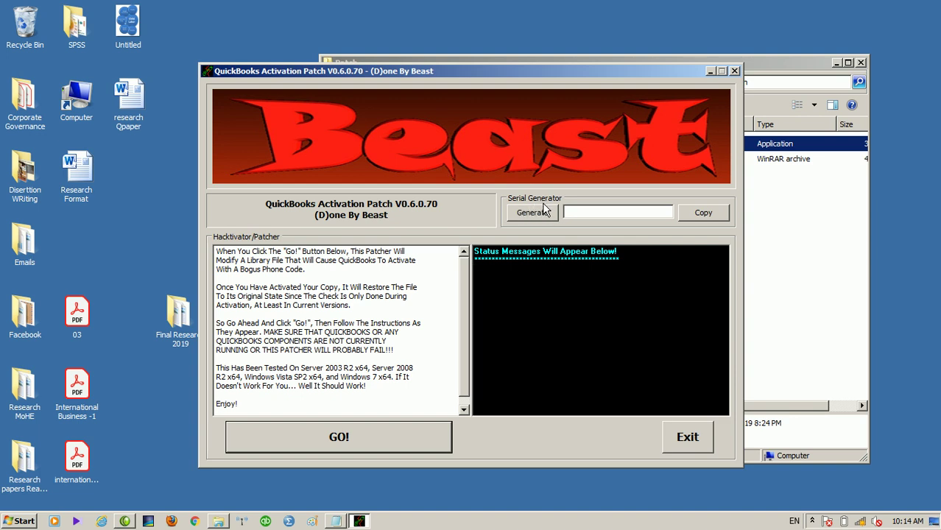
click(526, 211)
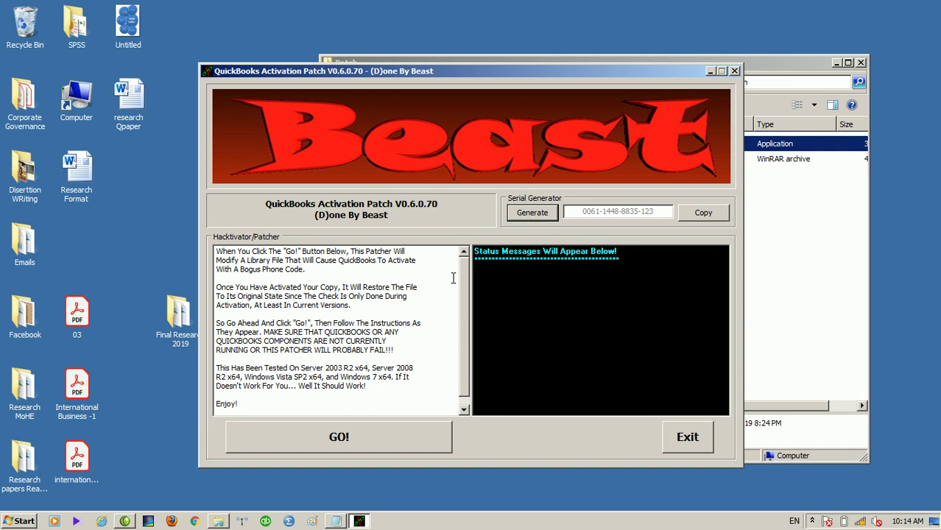
click(359, 437)
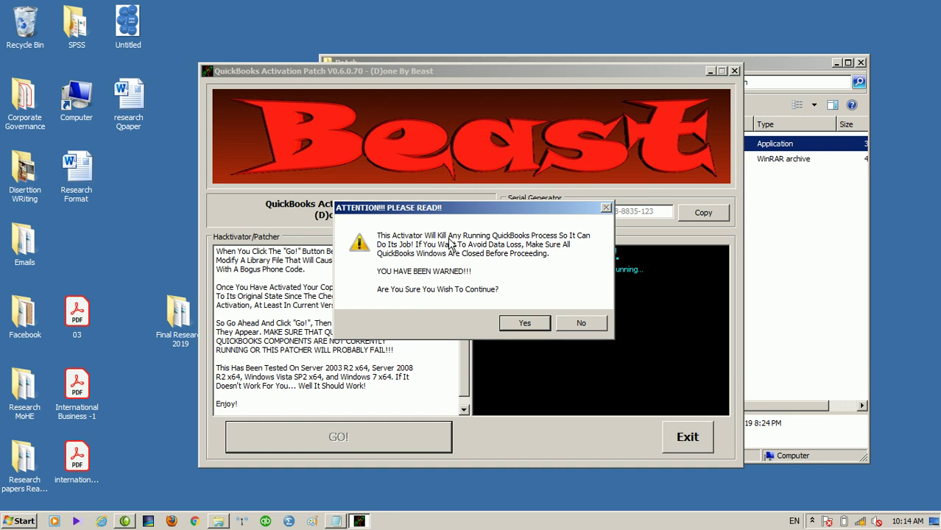
Accept the ATTENTION warning to kill running QuickBooks processes so patching proceeds
click(513, 325)
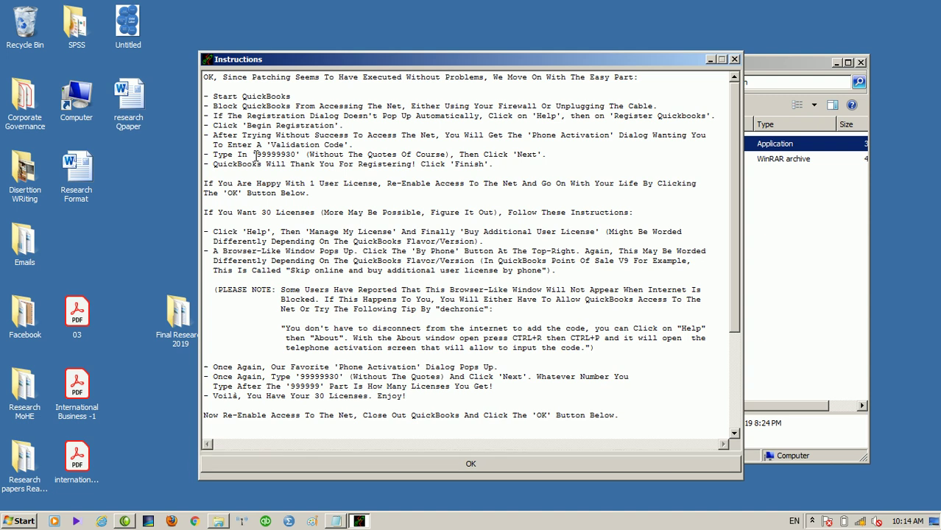
Select the validation code on the Type In line, then dismiss the Instructions window with OK
drag(256, 154, 296, 155)
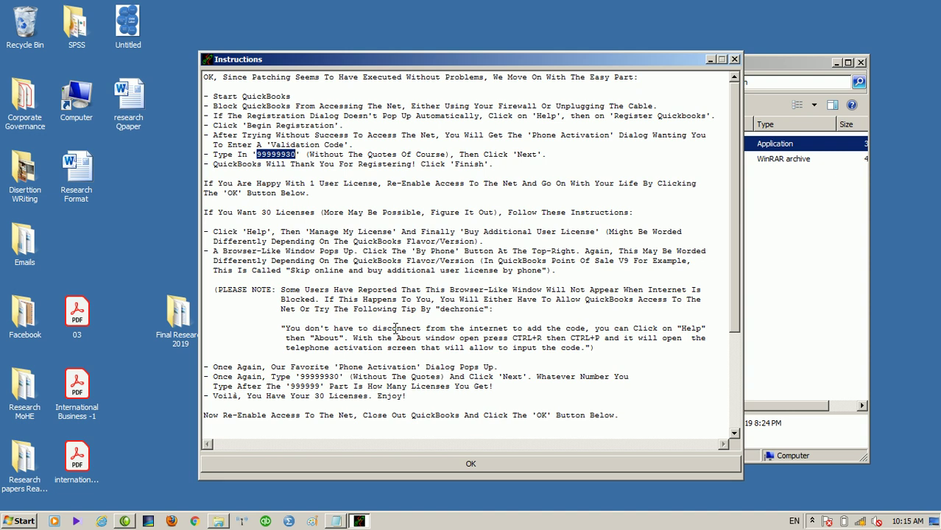
click(436, 465)
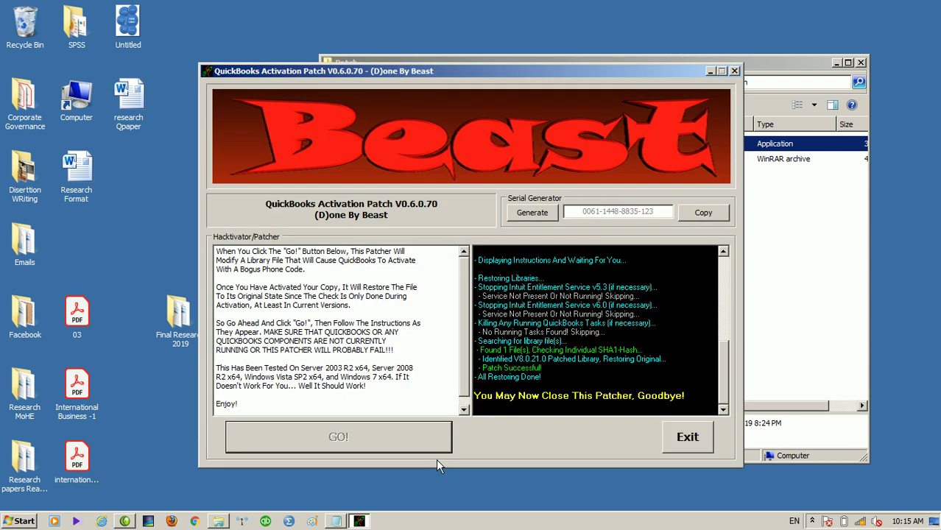
Close the QuickBooks Activation Patch V0.6.0.70 window
click(735, 71)
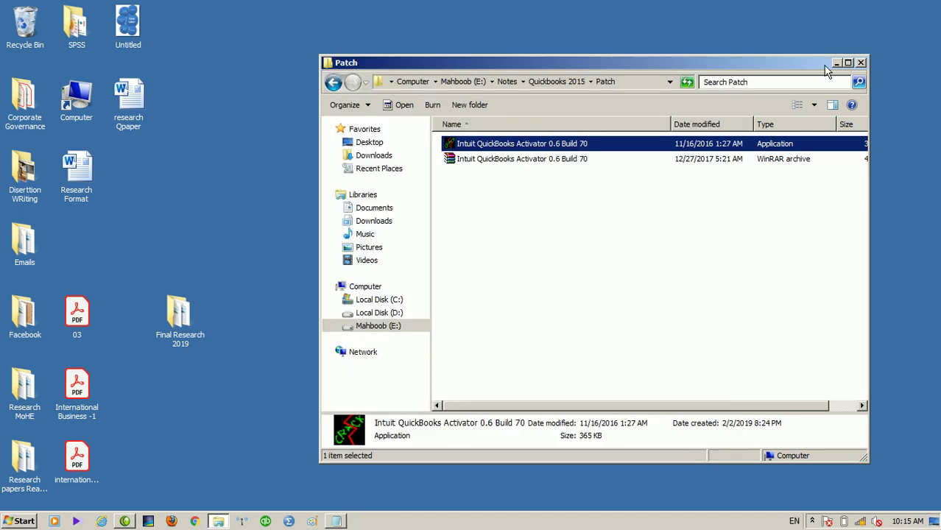